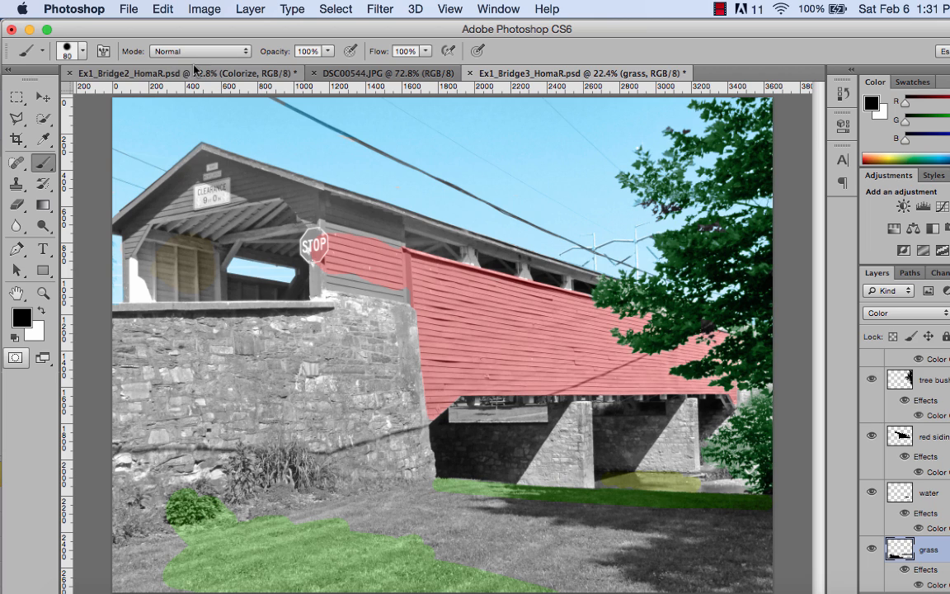
Switch to Ex1_Bridge2_HomaR.psd and view the whole colorized bridge image
{"action": "left_click", "coordinate": [178, 71]}
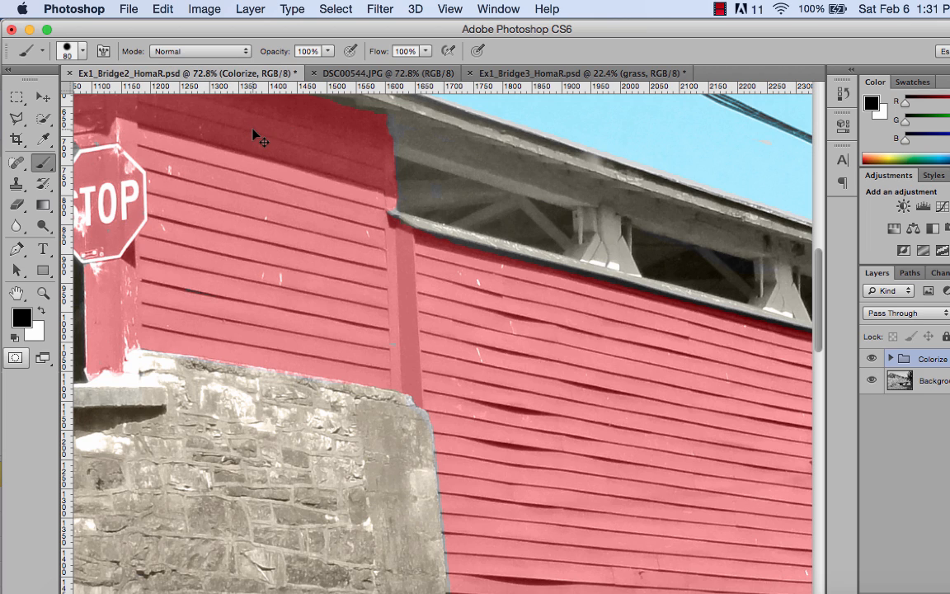
{"action": "key", "text": "super+0"}
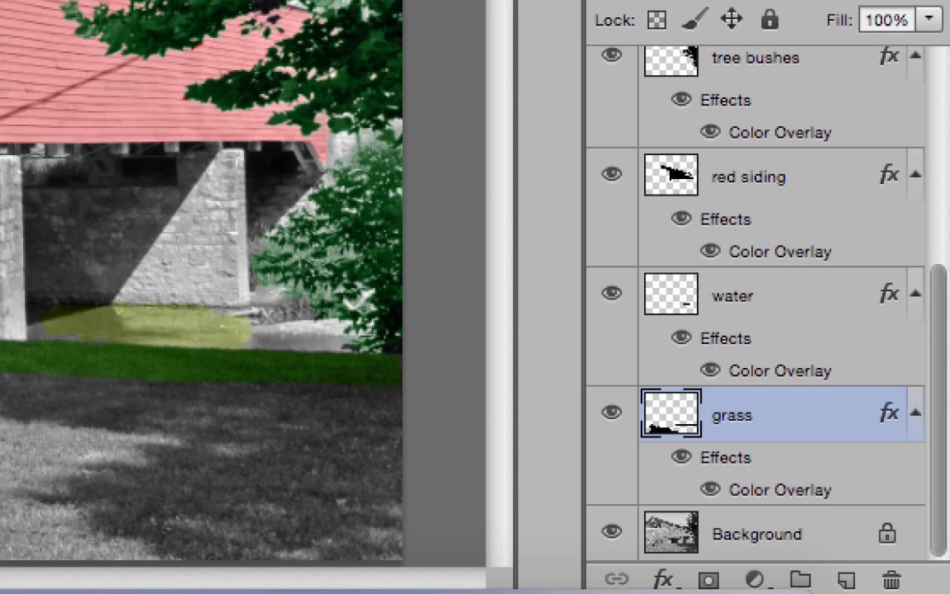
In Ex1_Bridge3_HomaR.psd, review the grass layer's Color Overlay settings and its green overlay color
{"action": "double_click", "coordinate": [786, 464]}
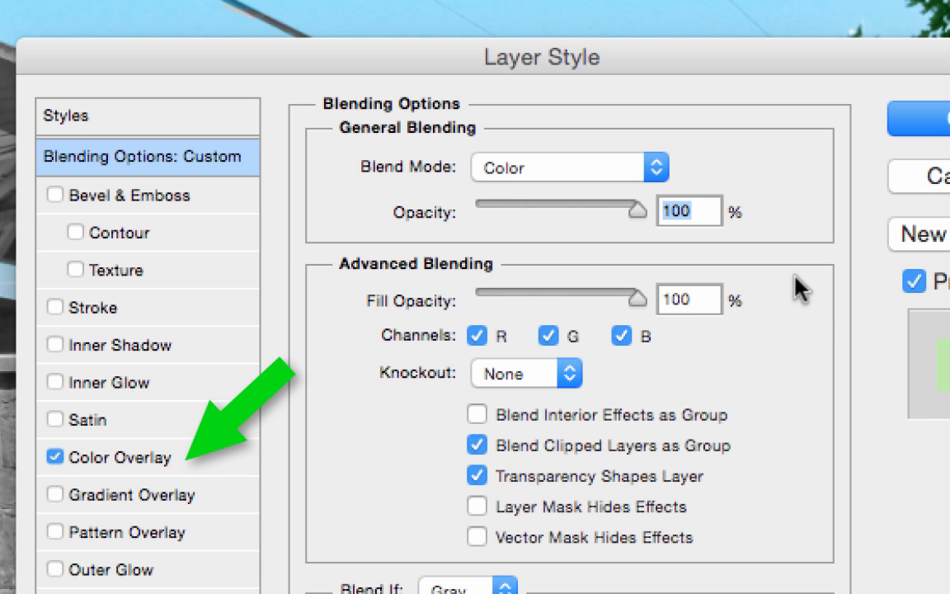
{"action": "left_click", "coordinate": [161, 456]}
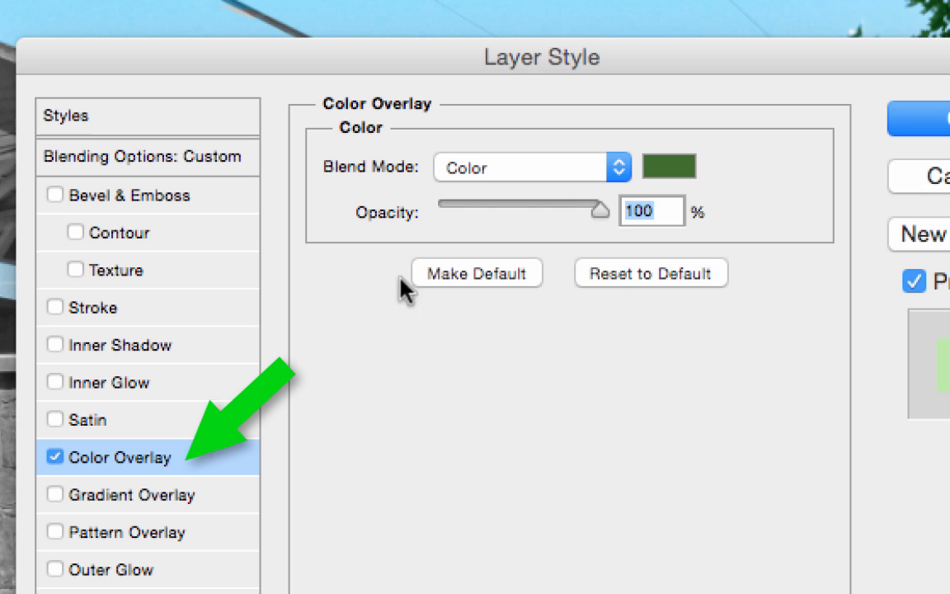
{"action": "left_click", "coordinate": [689, 173]}
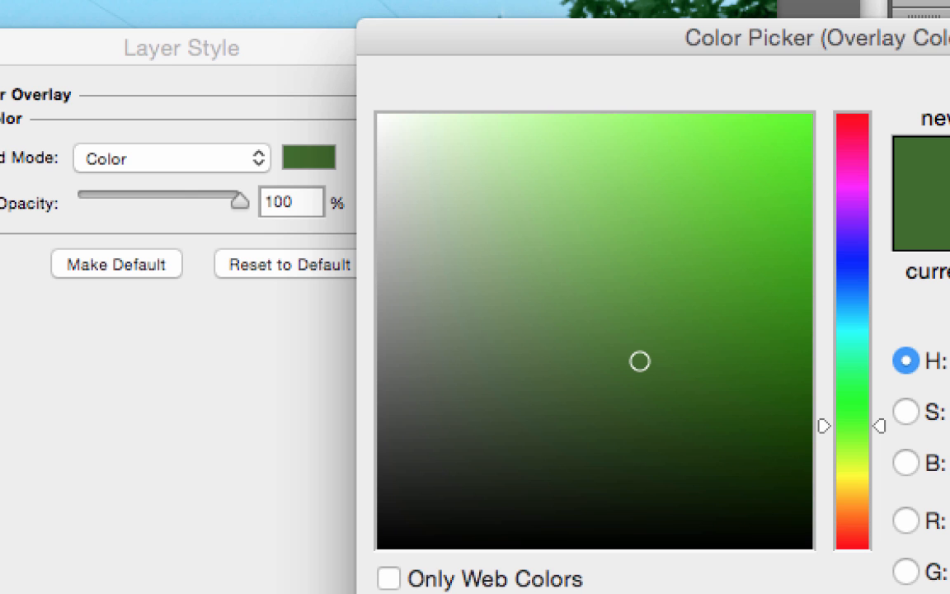
{"action": "left_click", "coordinate": [949, 90]}
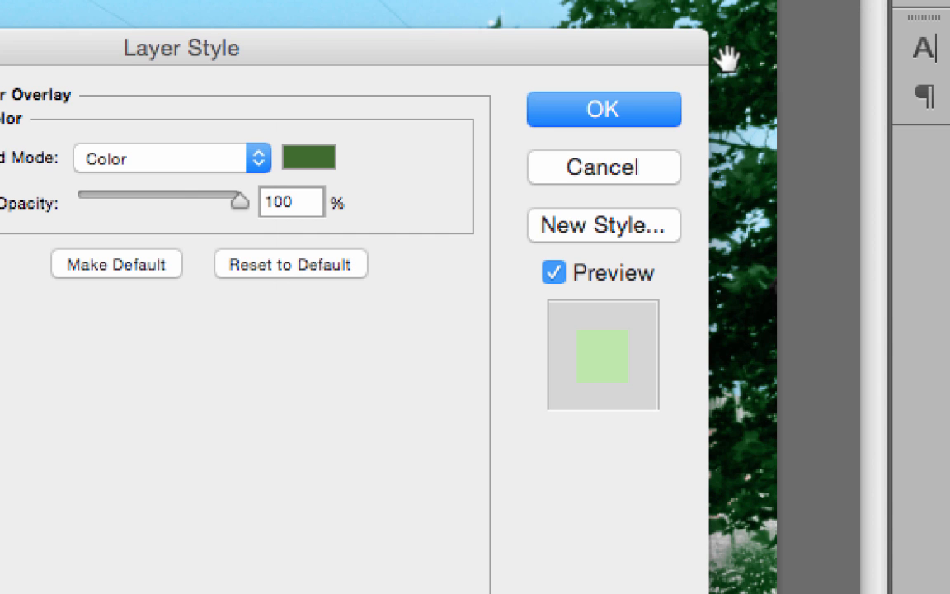
{"action": "left_click", "coordinate": [620, 110]}
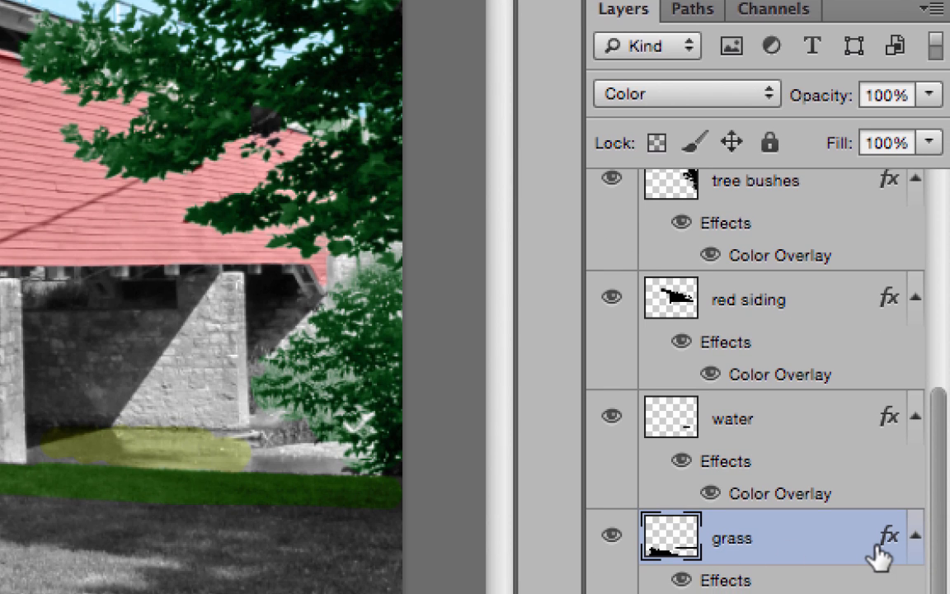
Lower the grass layer's opacity to 70% and compare the image with Ex1_Bridge2_HomaR.psd
{"action": "left_click_drag", "start_coordinate": [930, 94], "coordinate": [883, 132]}
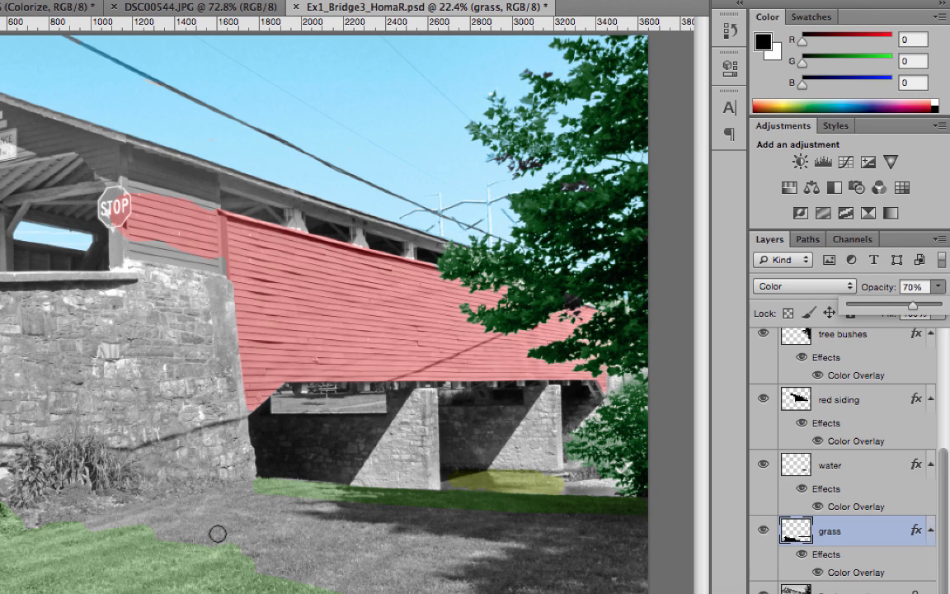
{"action": "left_click", "coordinate": [44, 8]}
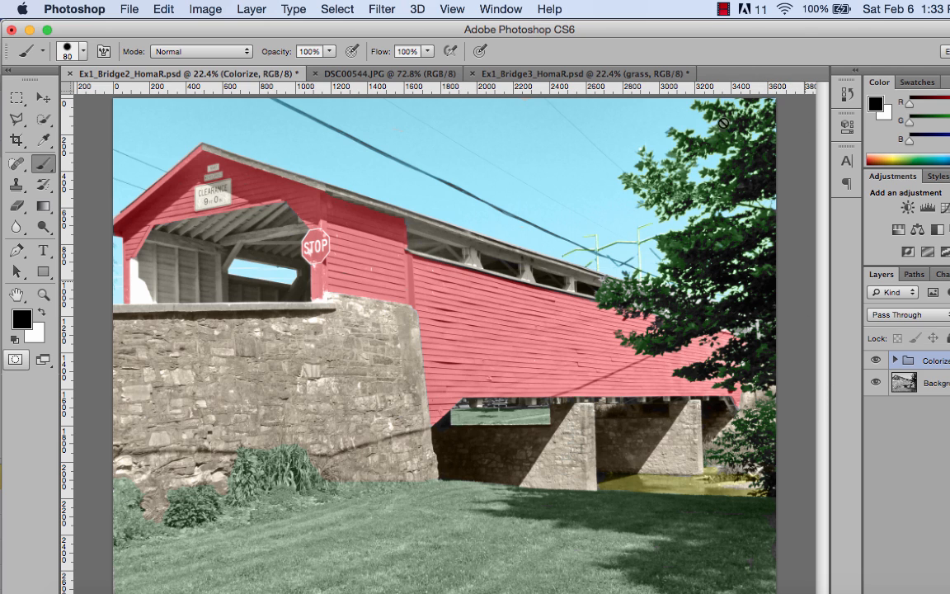
{"action": "left_click", "coordinate": [572, 74]}
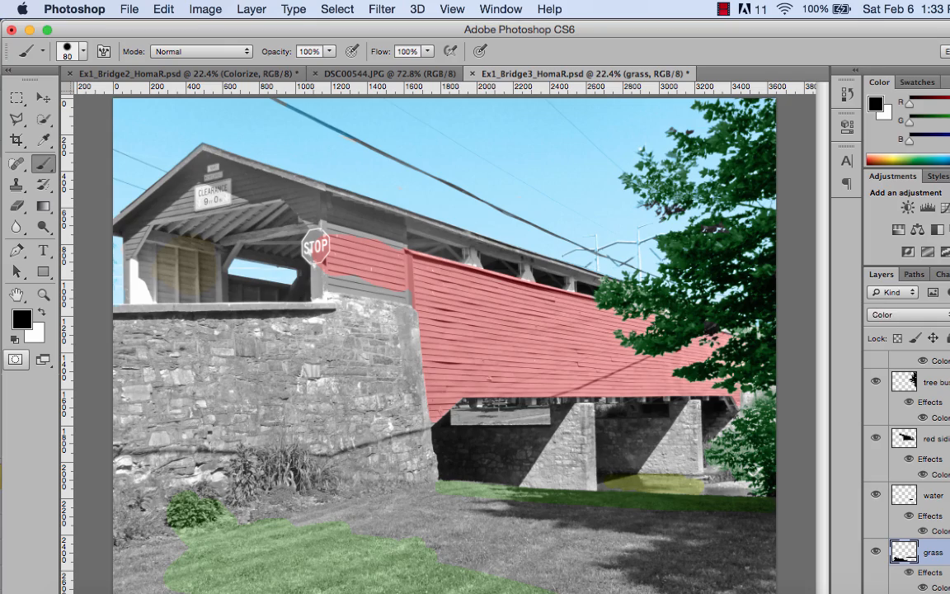
Check which alpha channels are saved in Ex1_Bridge3_HomaR.psd, and return to the layer list
{"action": "scroll", "coordinate": [924, 470], "scroll_direction": "down", "scroll_amount": 2}
{"action": "scroll", "coordinate": [924, 470], "scroll_direction": "up", "scroll_amount": 10}
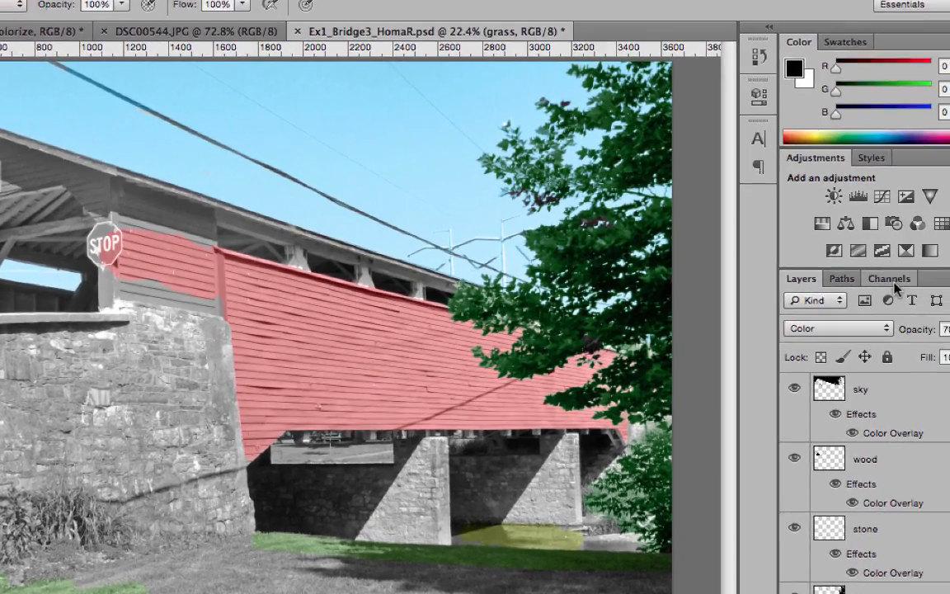
{"action": "left_click", "coordinate": [895, 280]}
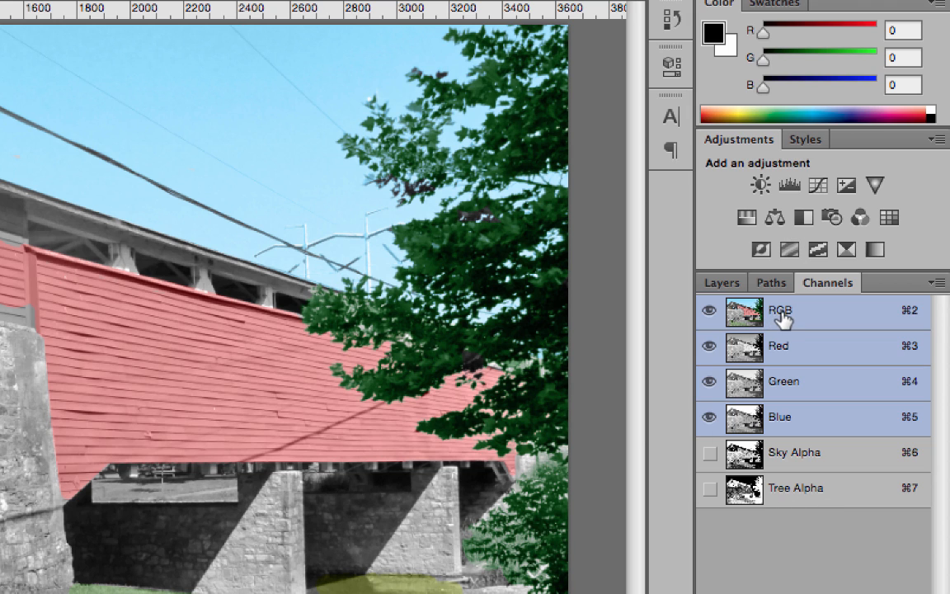
{"action": "left_click", "coordinate": [720, 283]}
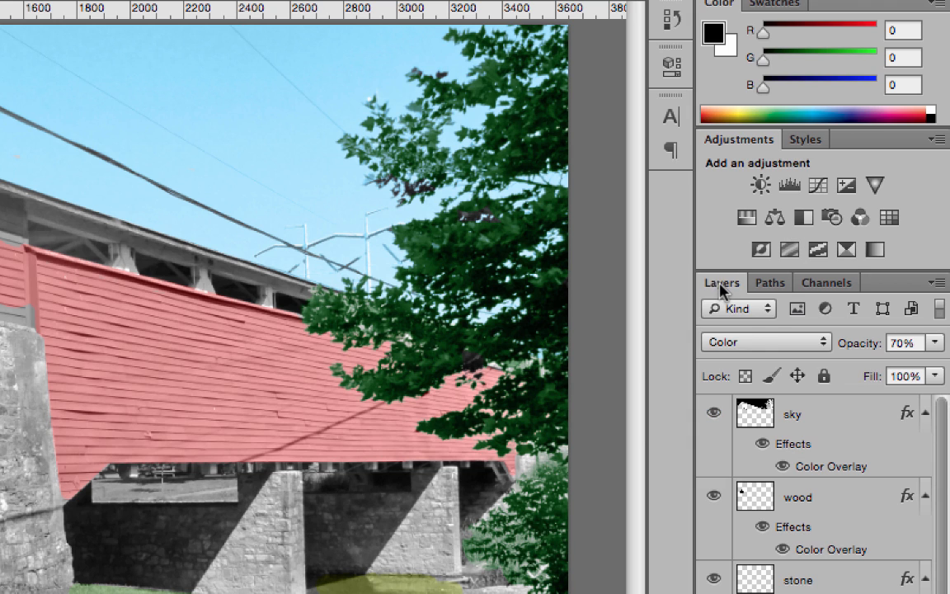
With the wood layer active, load the Tree Alpha channel as a new selection
{"action": "left_click", "coordinate": [825, 505]}
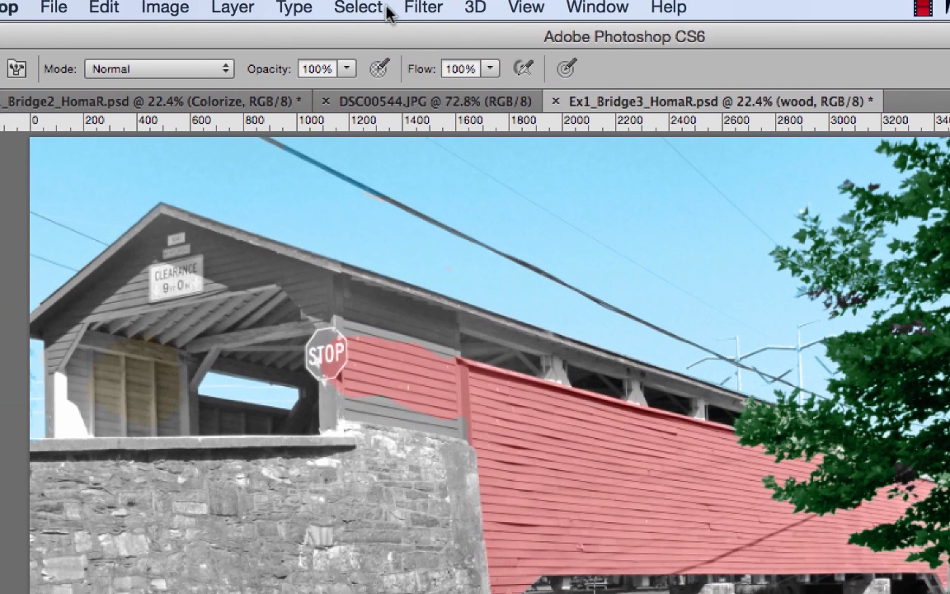
{"action": "left_click", "coordinate": [368, 11]}
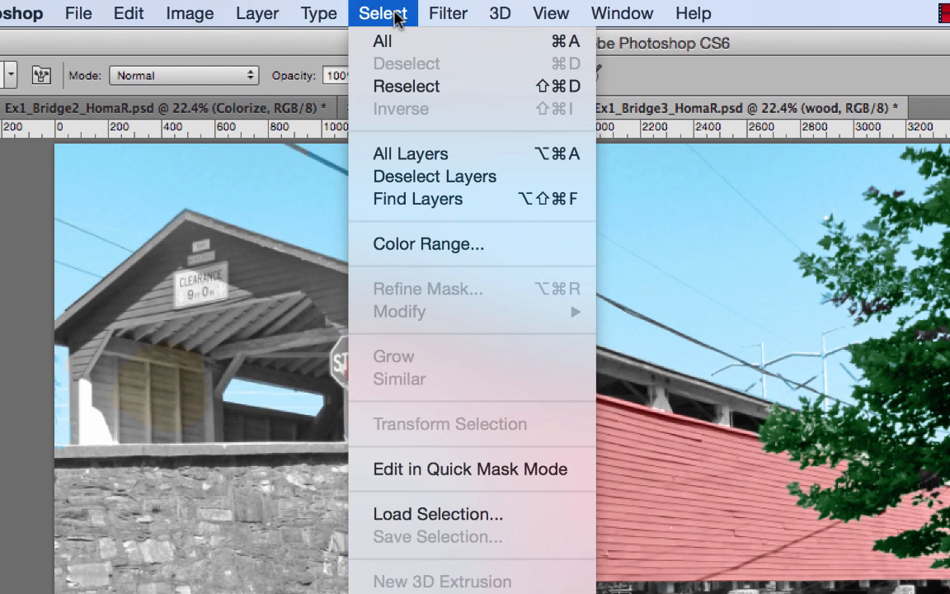
{"action": "left_click", "coordinate": [438, 514]}
{"action": "left_click", "coordinate": [853, 496]}
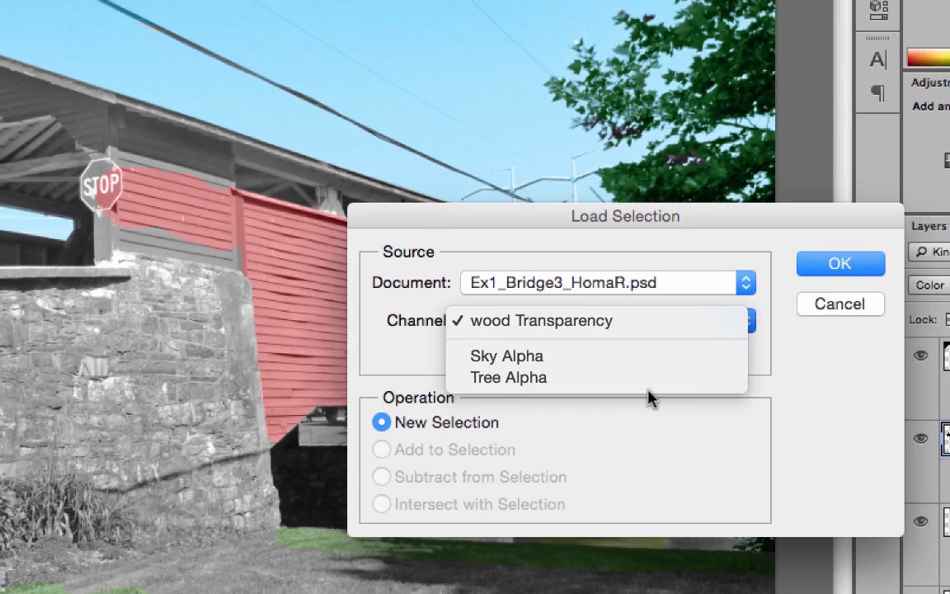
{"action": "left_click", "coordinate": [894, 551]}
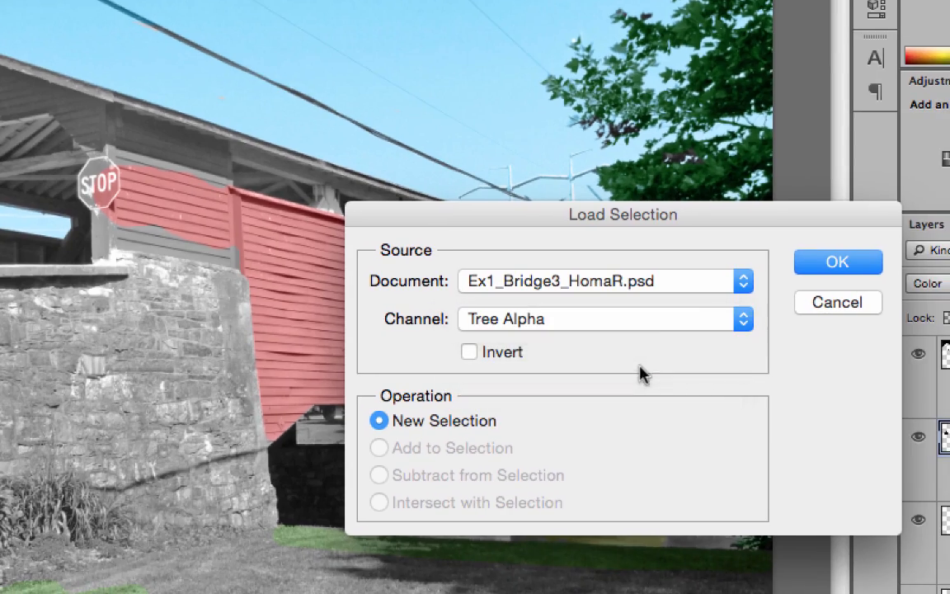
{"action": "left_click", "coordinate": [840, 268]}
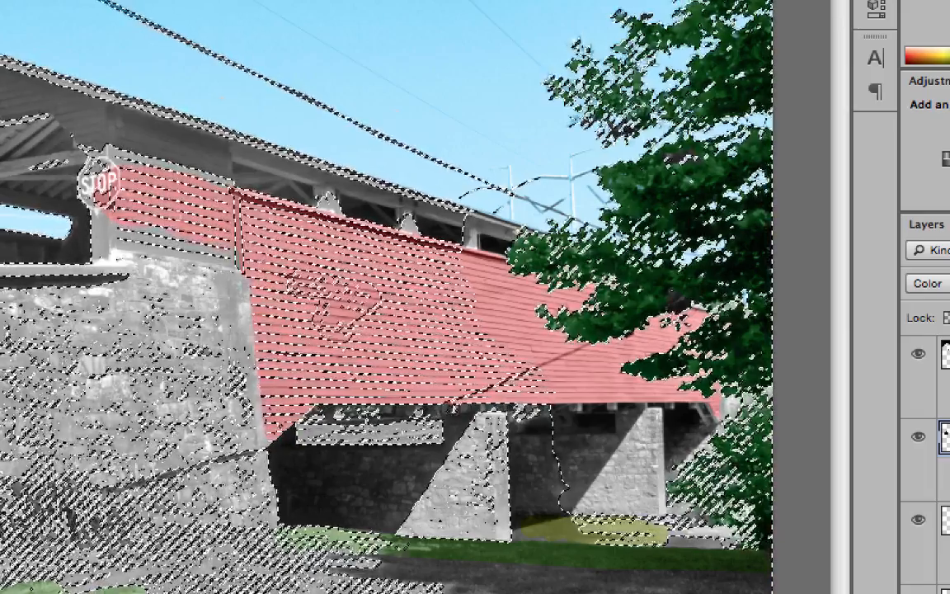
Invert the loaded tree selection so the foliage of the bushes beside the bridge pier is protected from painting
{"action": "left_click_drag", "start_coordinate": [598, 402], "coordinate": [806, 547]}
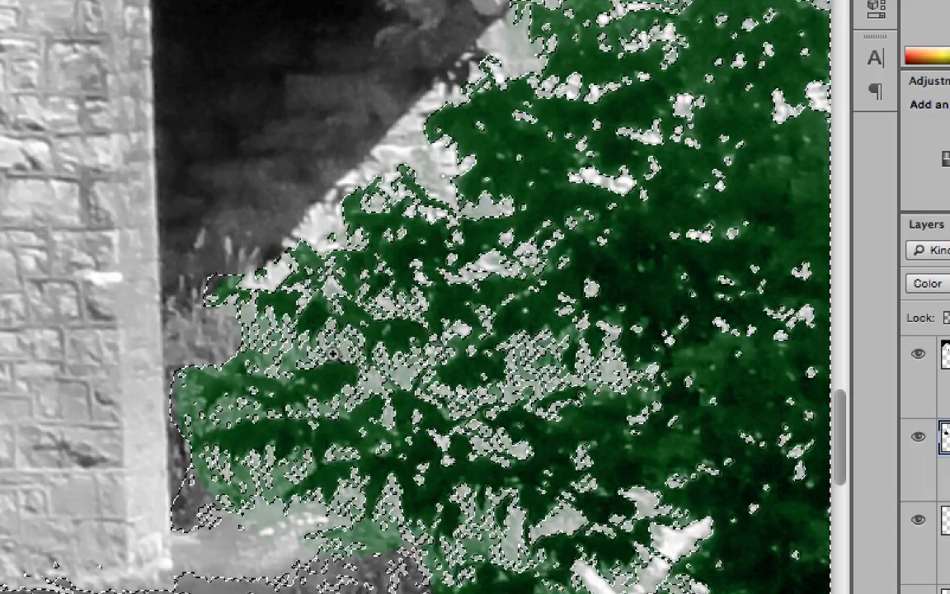
{"action": "key", "text": "ctrl+d"}
{"action": "key", "text": "super+z"}
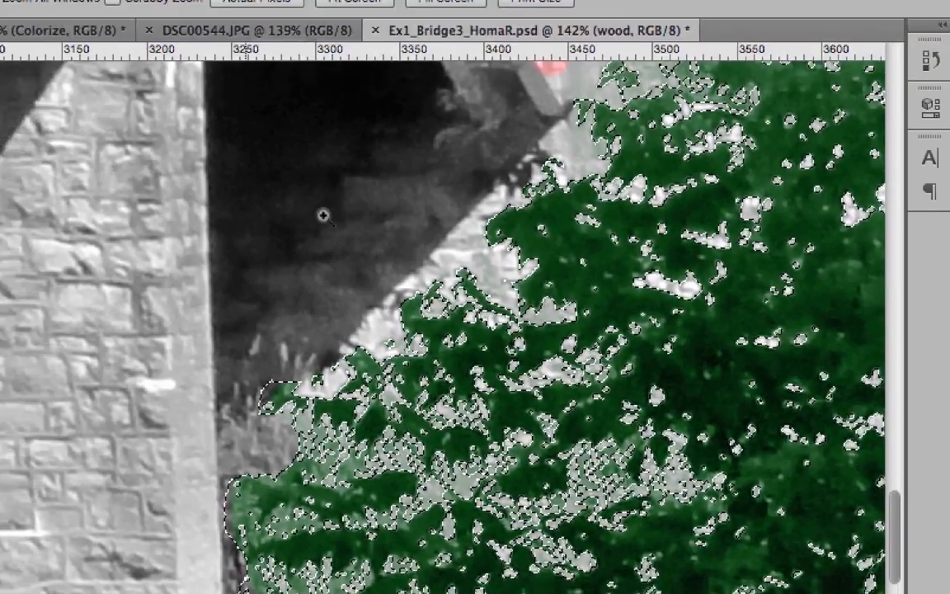
{"action": "left_click", "coordinate": [228, 15]}
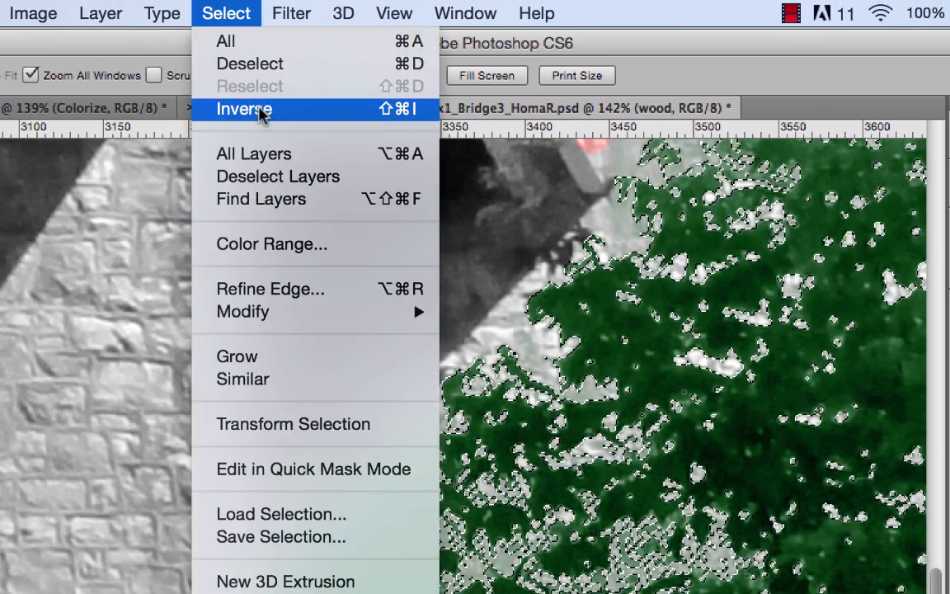
{"action": "left_click", "coordinate": [247, 107]}
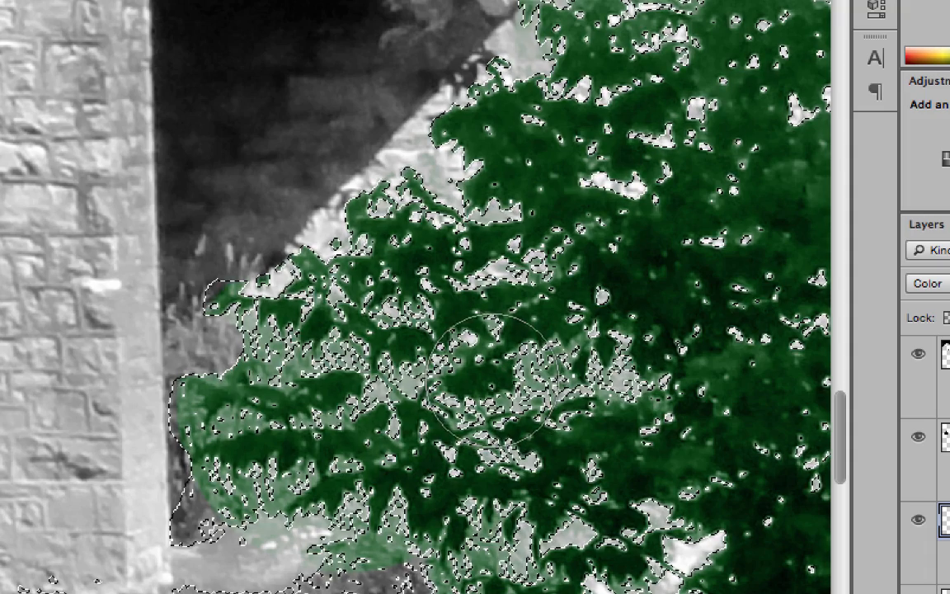
On the stone layer, paint the stone area showing between the bush leaves beside the bridge pier, and deselect
{"action": "mouse_move", "coordinate": [495, 381]}
{"action": "left_mouse_down"}
{"action": "mouse_move", "coordinate": [355, 390]}
{"action": "mouse_move", "coordinate": [348, 327]}
{"action": "mouse_move", "coordinate": [585, 358]}
{"action": "mouse_move", "coordinate": [609, 346]}
{"action": "mouse_move", "coordinate": [456, 229]}
{"action": "mouse_move", "coordinate": [281, 346]}
{"action": "mouse_move", "coordinate": [235, 406]}
{"action": "mouse_move", "coordinate": [252, 456]}
{"action": "mouse_move", "coordinate": [458, 483]}
{"action": "mouse_move", "coordinate": [628, 395]}
{"action": "mouse_move", "coordinate": [349, 558]}
{"action": "mouse_move", "coordinate": [264, 410]}
{"action": "mouse_move", "coordinate": [610, 462]}
{"action": "mouse_move", "coordinate": [594, 456]}
{"action": "mouse_move", "coordinate": [605, 527]}
{"action": "mouse_move", "coordinate": [590, 533]}
{"action": "mouse_move", "coordinate": [669, 489]}
{"action": "mouse_move", "coordinate": [520, 264]}
{"action": "mouse_move", "coordinate": [447, 198]}
{"action": "mouse_move", "coordinate": [426, 159]}
{"action": "mouse_move", "coordinate": [339, 249]}
{"action": "mouse_move", "coordinate": [309, 305]}
{"action": "mouse_move", "coordinate": [499, 189]}
{"action": "mouse_move", "coordinate": [668, 353]}
{"action": "mouse_move", "coordinate": [616, 174]}
{"action": "mouse_move", "coordinate": [546, 99]}
{"action": "mouse_move", "coordinate": [564, 87]}
{"action": "mouse_move", "coordinate": [699, 268]}
{"action": "left_mouse_up"}
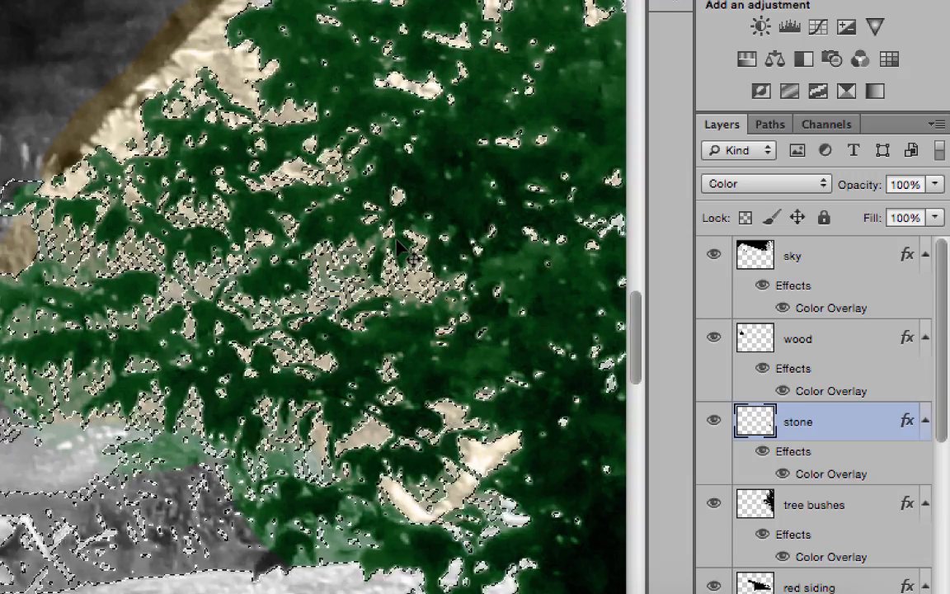
{"action": "key", "text": "super+0"}
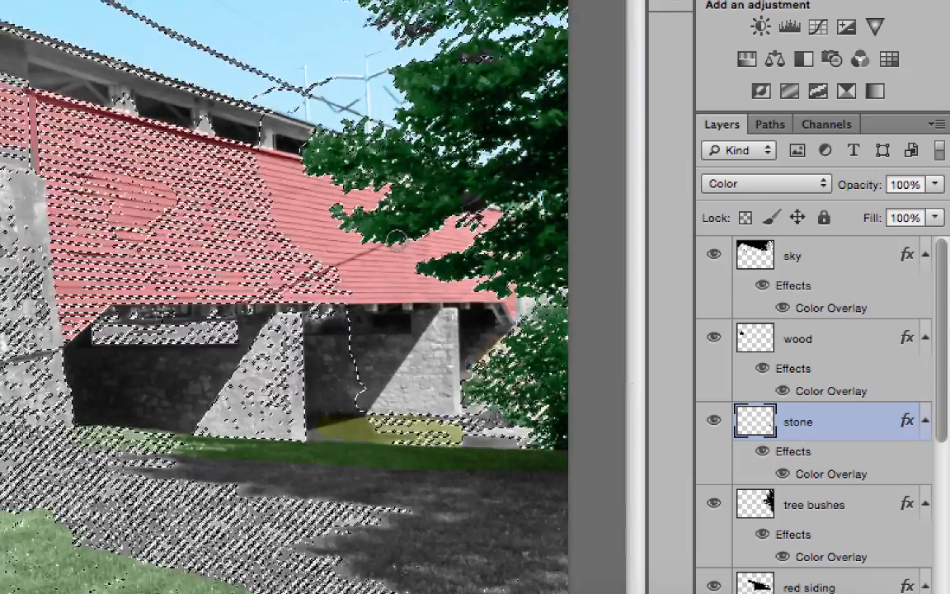
{"action": "key", "text": "super+d"}
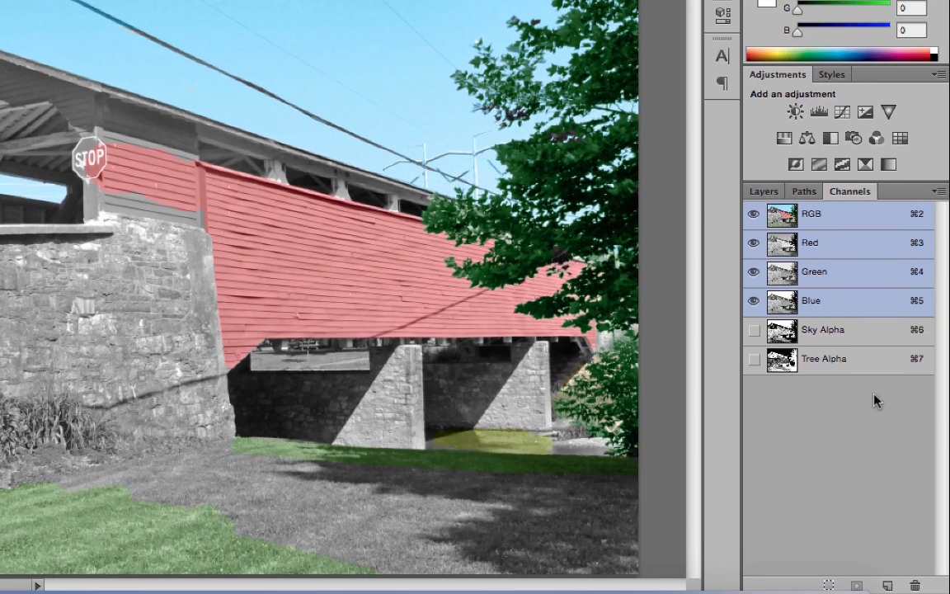
Display the Tree Alpha channel alone, hiding the RGB composite, to examine its mask
{"action": "left_click", "coordinate": [754, 359]}
{"action": "left_click", "coordinate": [753, 213]}
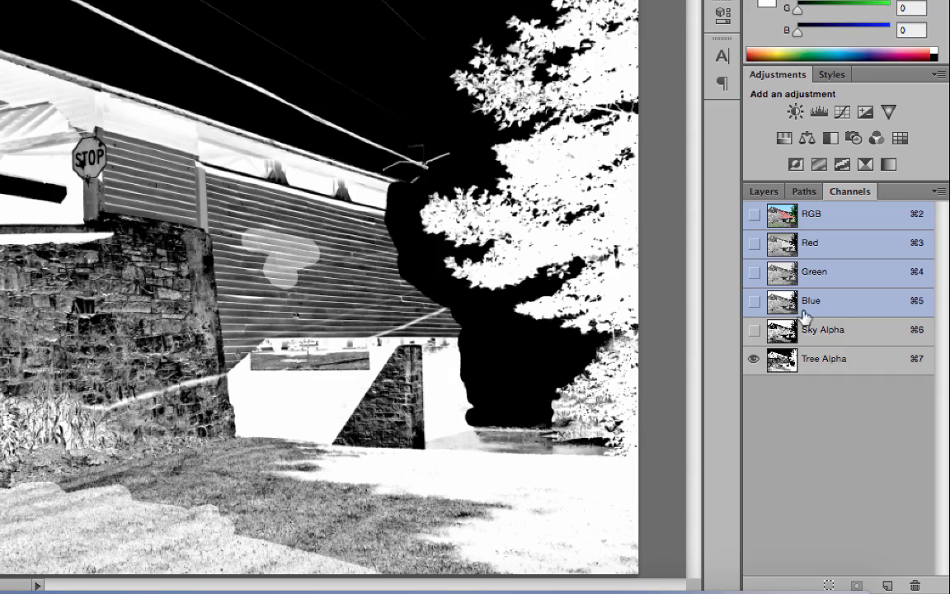